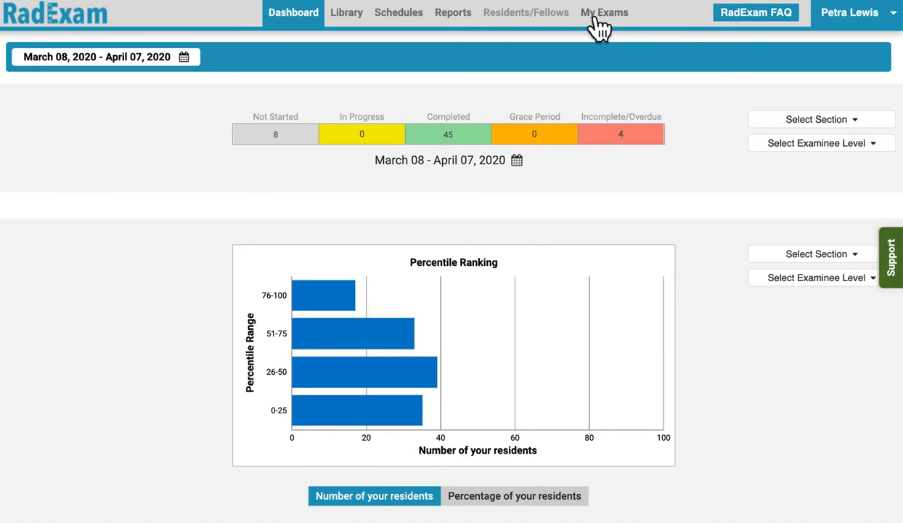
Start a new exam in My Exams and name it with the owner's first name followed by "test breast exam"
{"action": "left_click", "coordinate": [596, 20]}
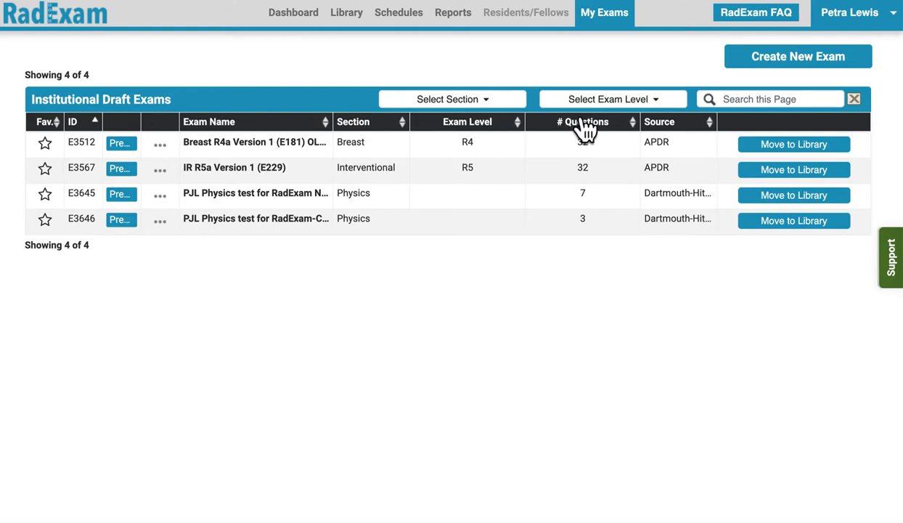
{"action": "left_click", "coordinate": [758, 65]}
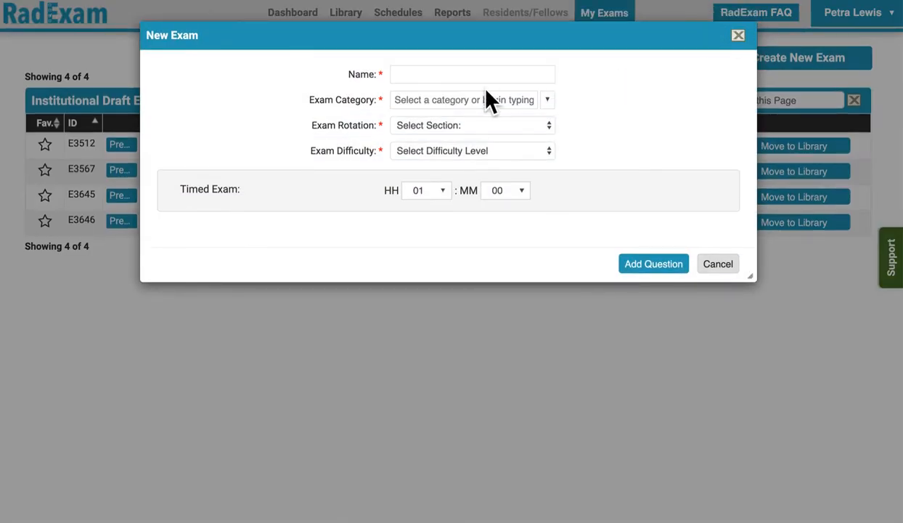
{"action": "left_click", "coordinate": [419, 73]}
{"action": "type", "text": "petras test breast exam"}
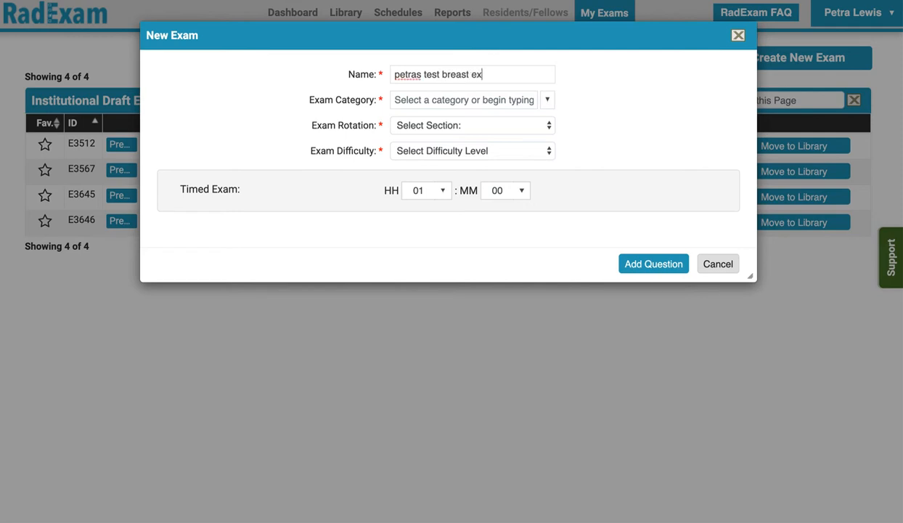
Enter "breast no mri" as the exam category and set the exam rotation to Breast
{"action": "left_click", "coordinate": [549, 101]}
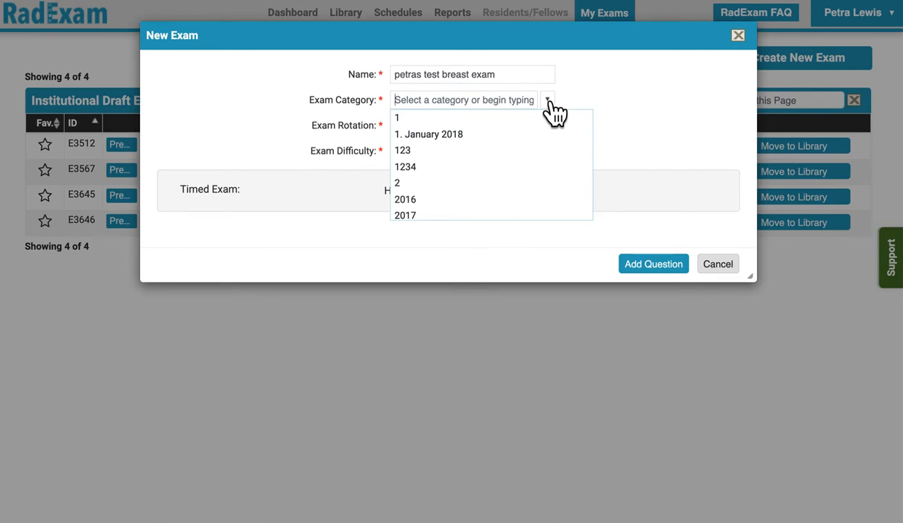
{"action": "type", "text": "breast"}
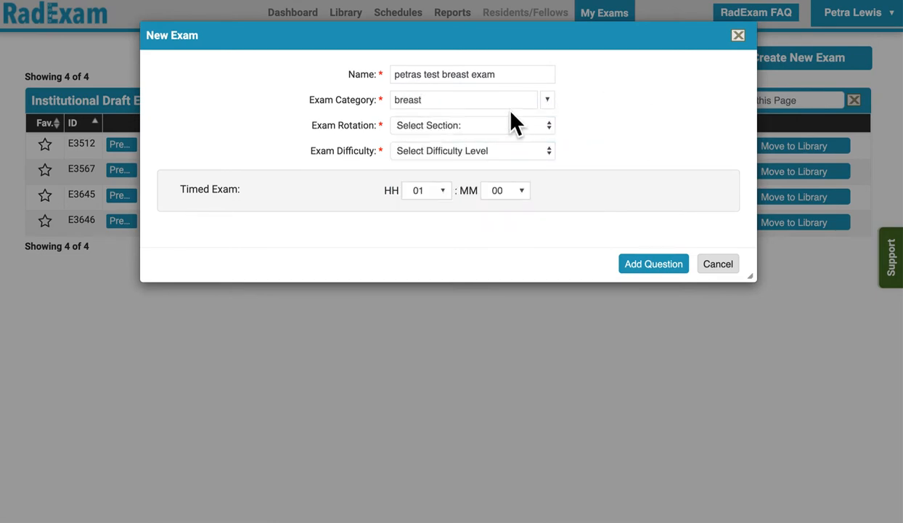
{"action": "left_click", "coordinate": [475, 125]}
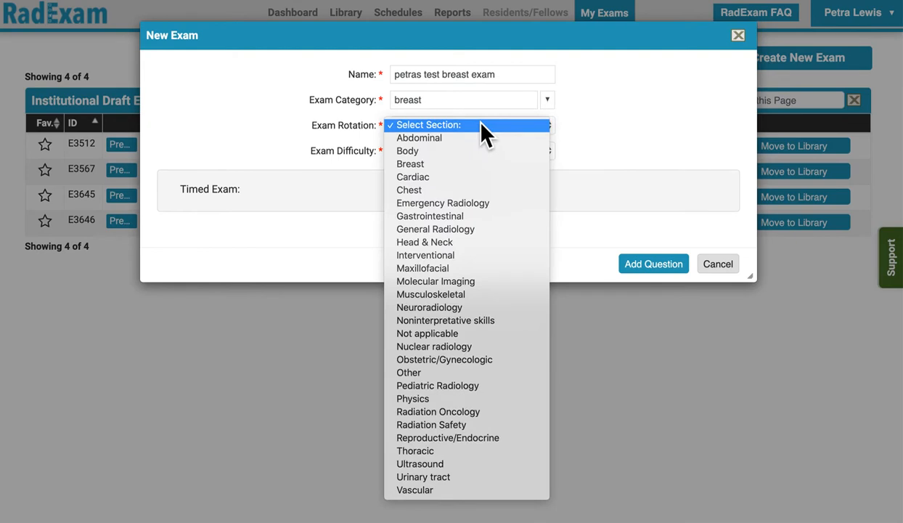
{"action": "left_click", "coordinate": [446, 163]}
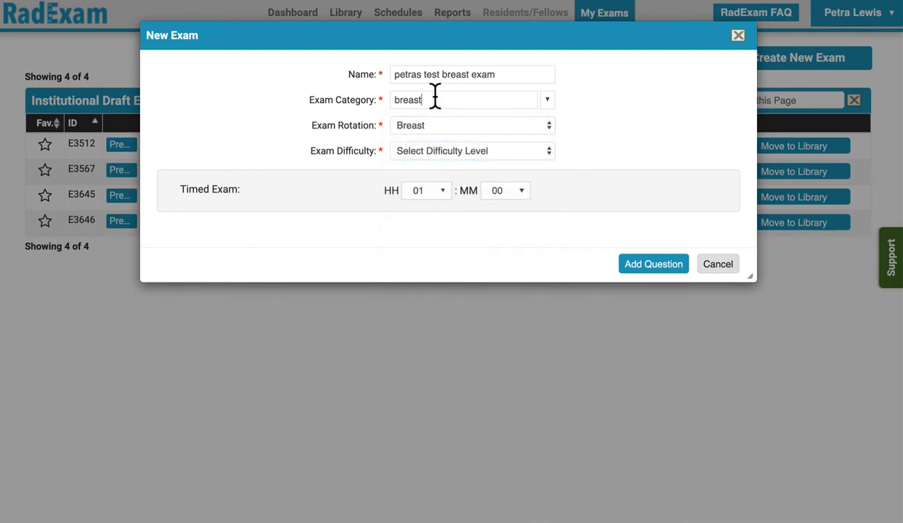
{"action": "type", "text": "for"}
{"action": "key", "text": "BackSpace"}
{"action": "key", "text": "BackSpace"}
{"action": "key", "text": "BackSpace"}
{"action": "key", "text": "BackSpace"}
{"action": "type", "text": "no mri"}
Set the exam difficulty to R2 and R3 and proceed to adding questions, accepting the new exam category
{"action": "left_click", "coordinate": [461, 151]}
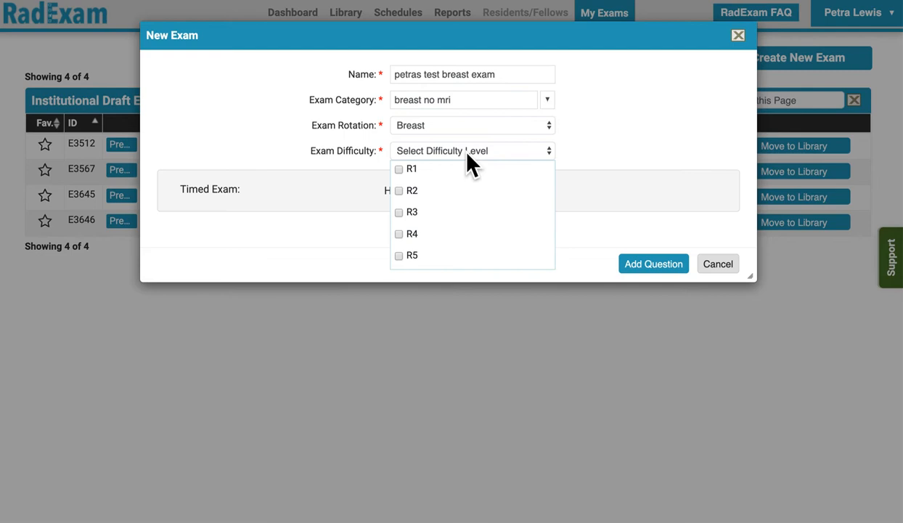
{"action": "left_click", "coordinate": [399, 190]}
{"action": "left_click", "coordinate": [401, 212]}
{"action": "left_click", "coordinate": [607, 151]}
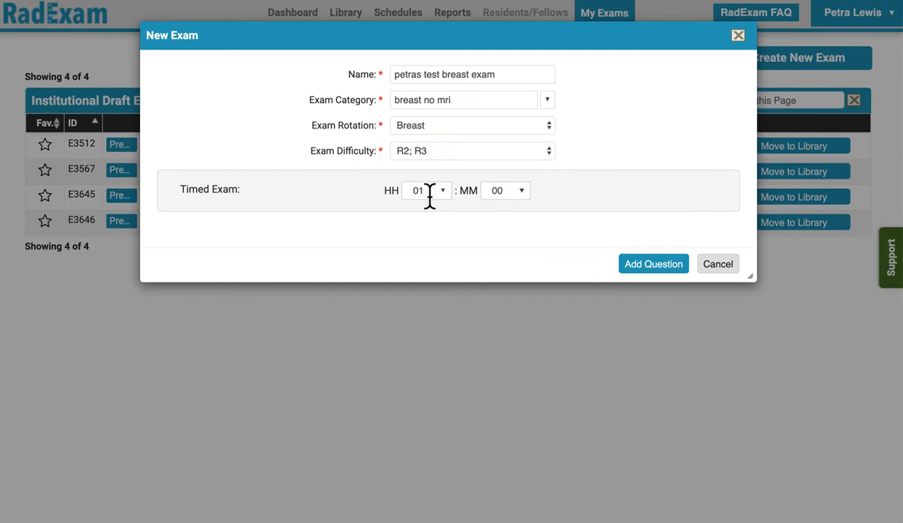
{"action": "left_click", "coordinate": [651, 267]}
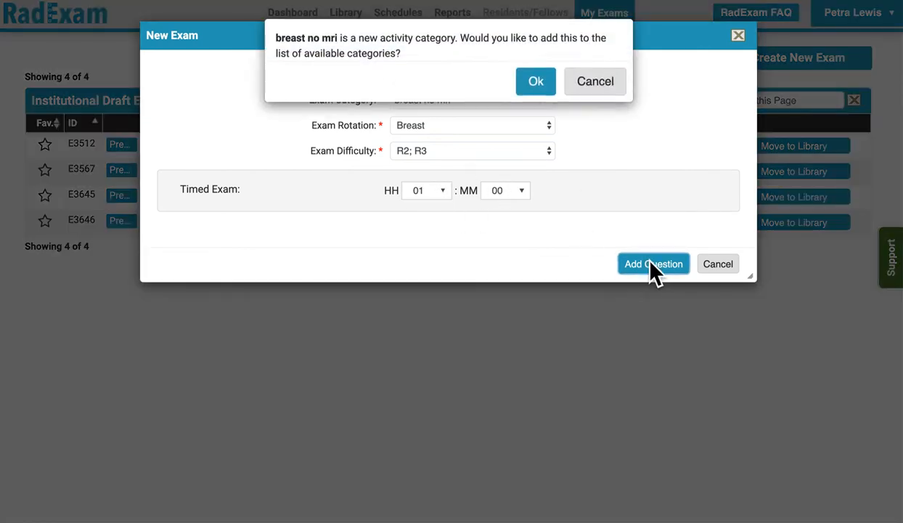
{"action": "left_click", "coordinate": [534, 84]}
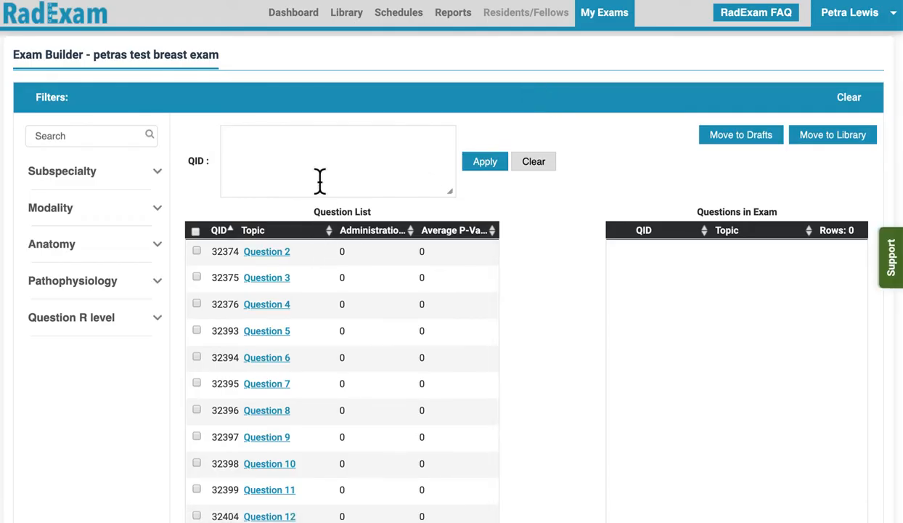
Filter the exam builder's question list to the Breast subspecialty
{"action": "scroll", "coordinate": [319, 180], "scroll_direction": "down", "scroll_amount": 1}
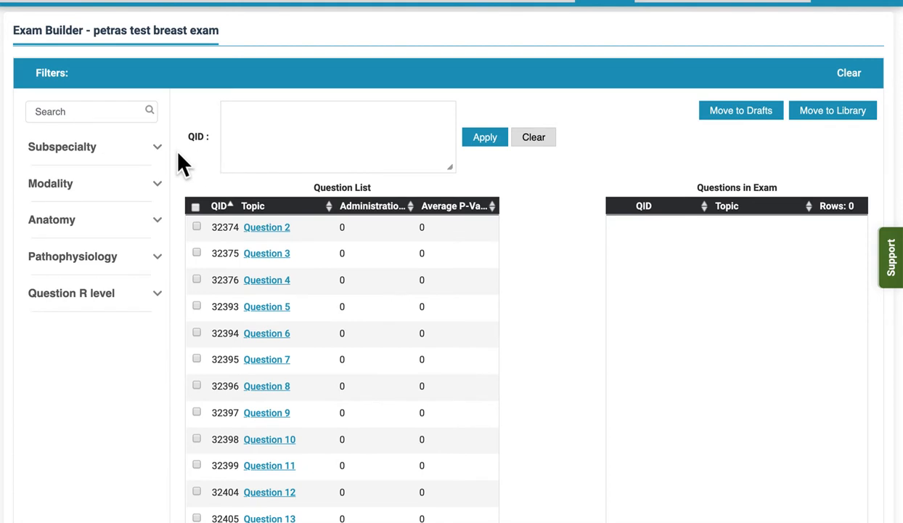
{"action": "left_click", "coordinate": [156, 148]}
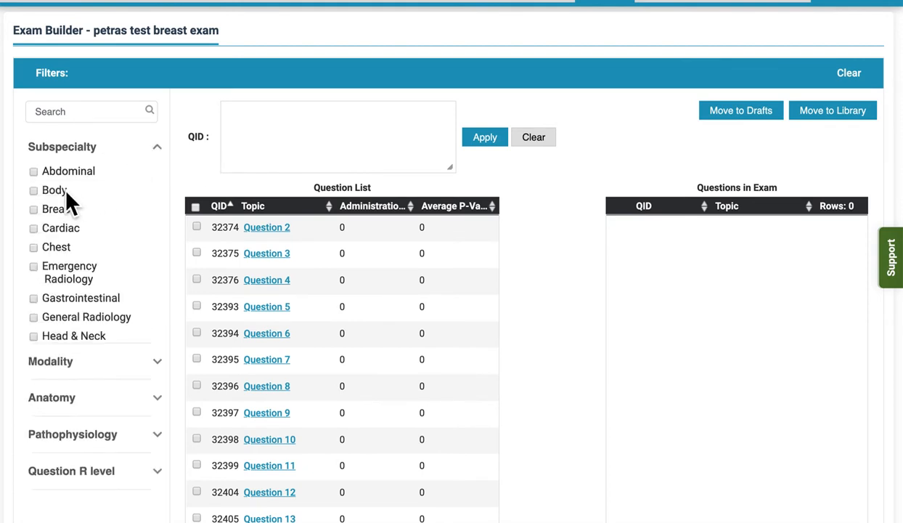
{"action": "left_click", "coordinate": [34, 208]}
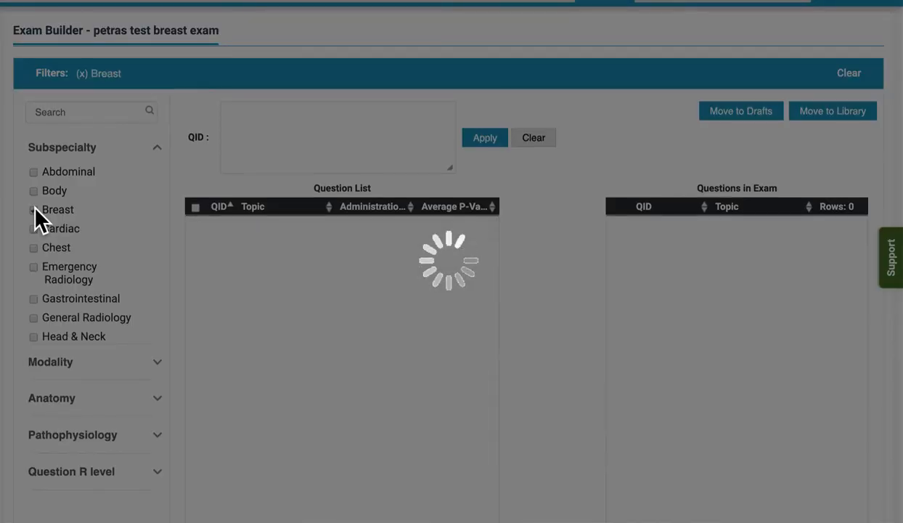
{"action": "scroll", "coordinate": [308, 298], "scroll_direction": "down", "scroll_amount": 15}
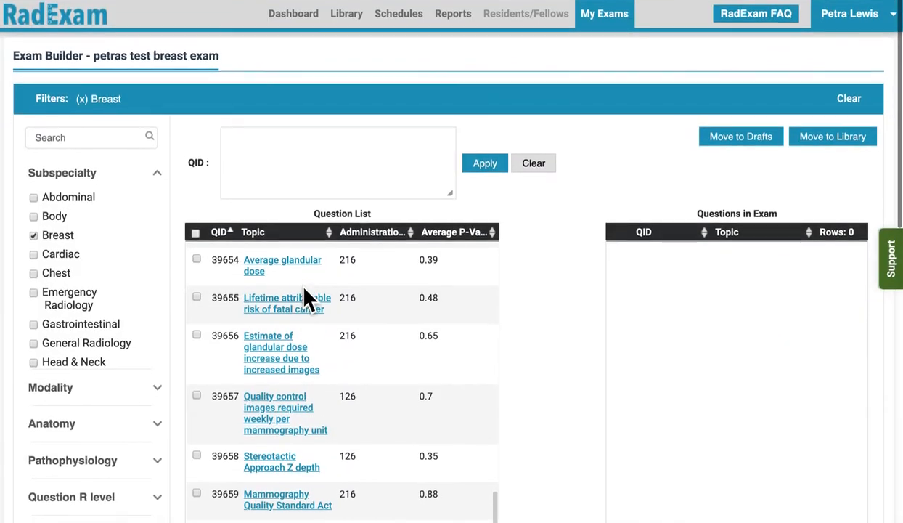
Narrow the question list to the Mammography modality
{"action": "left_click", "coordinate": [159, 392]}
{"action": "scroll", "coordinate": [113, 434], "scroll_direction": "down", "scroll_amount": 8}
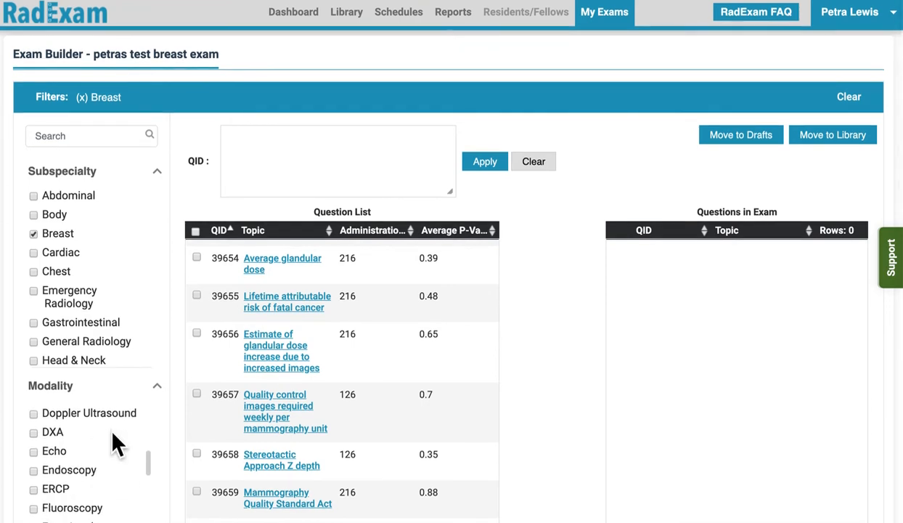
{"action": "scroll", "coordinate": [115, 439], "scroll_direction": "down", "scroll_amount": 1}
{"action": "scroll", "coordinate": [73, 493], "scroll_direction": "down", "scroll_amount": 5}
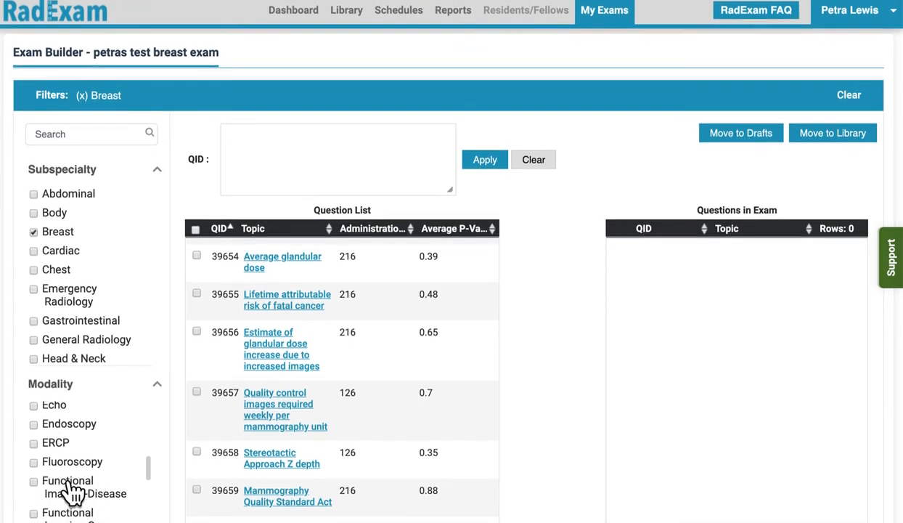
{"action": "scroll", "coordinate": [72, 494], "scroll_direction": "down", "scroll_amount": 1}
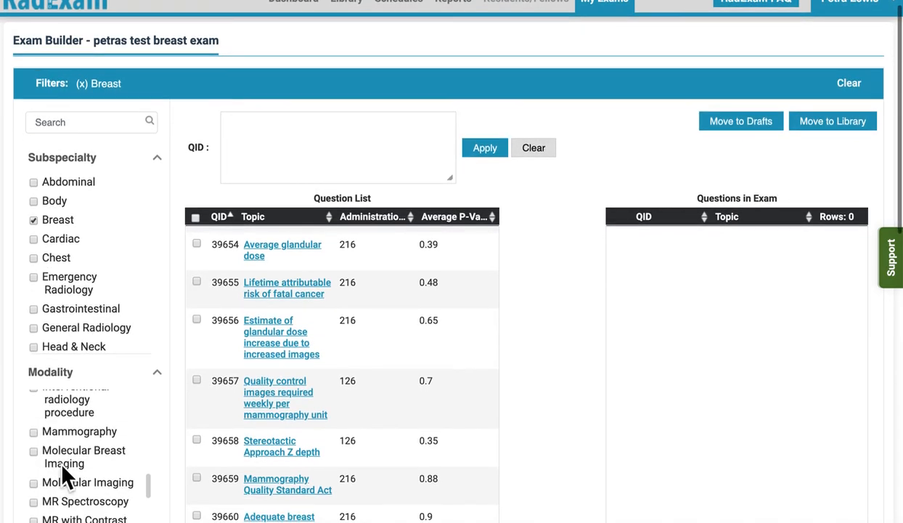
{"action": "left_click", "coordinate": [33, 432]}
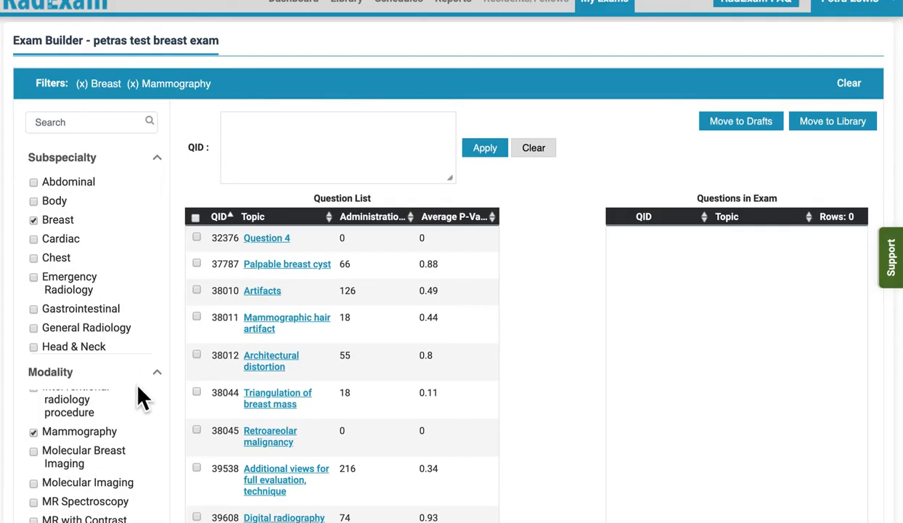
Restrict the question list to question R levels R2 and R3
{"action": "scroll", "coordinate": [138, 385], "scroll_direction": "down", "scroll_amount": 5}
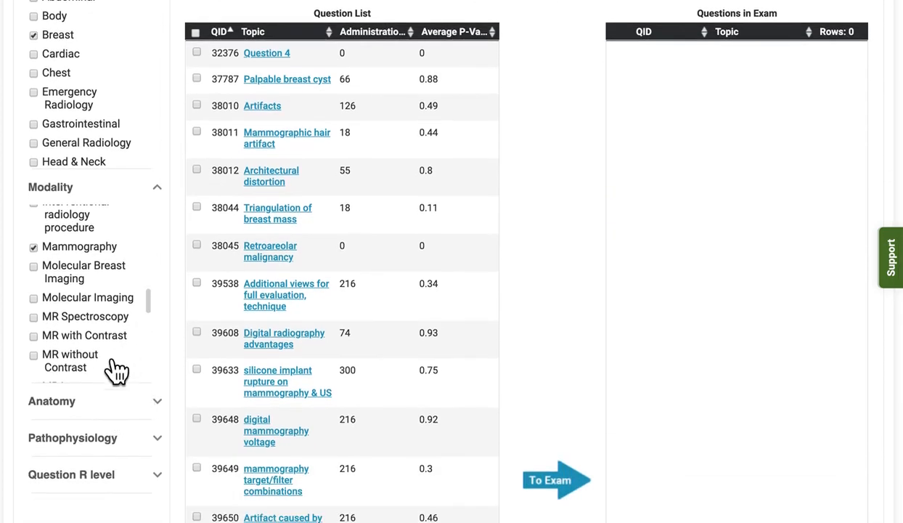
{"action": "left_click", "coordinate": [156, 476]}
{"action": "scroll", "coordinate": [113, 456], "scroll_direction": "down", "scroll_amount": 3}
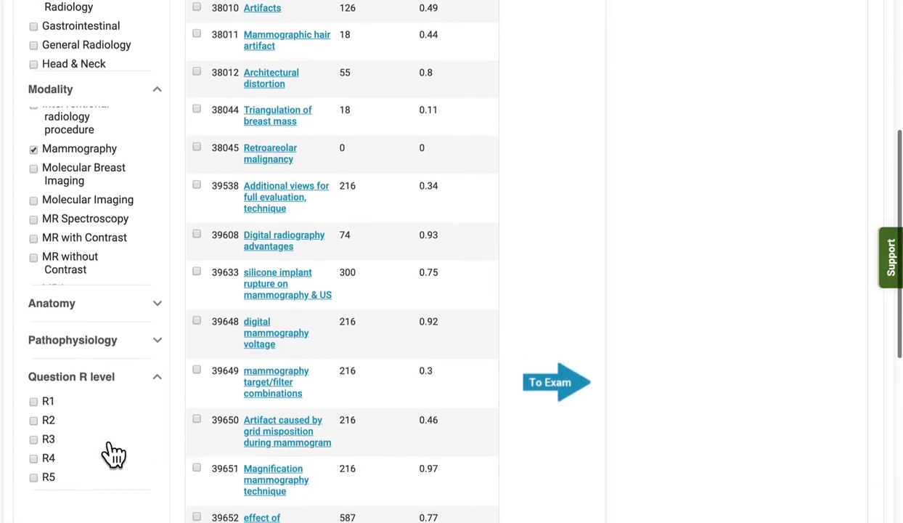
{"action": "left_click", "coordinate": [33, 420]}
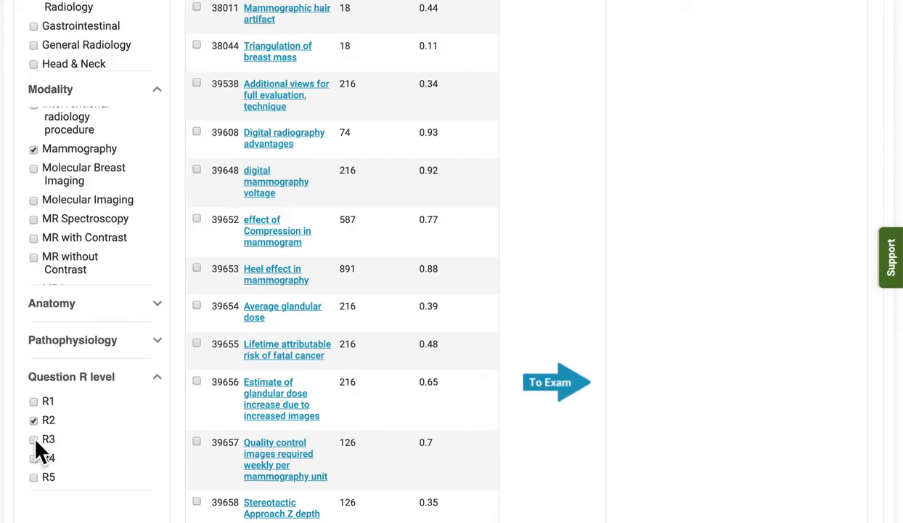
{"action": "left_click", "coordinate": [34, 440]}
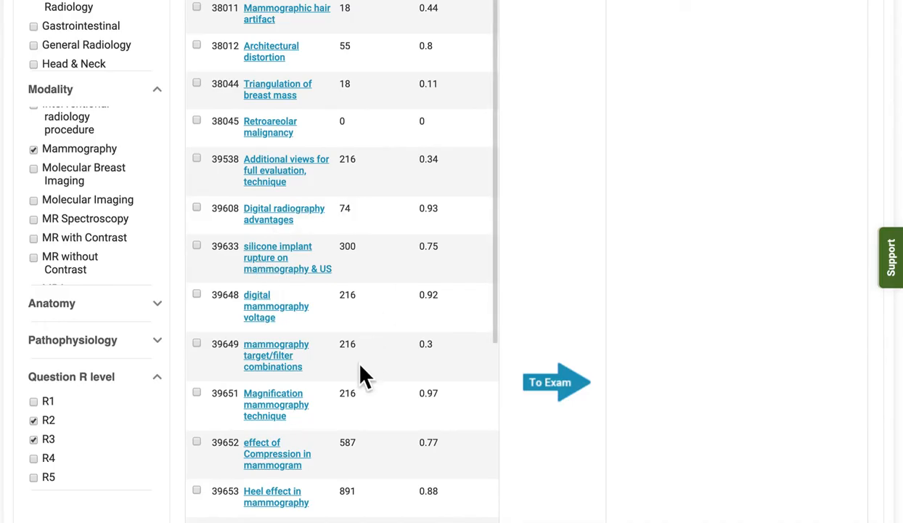
Examine the administration counts and average P-values in the filtered question list and open the "Palpable breast cyst" question
{"action": "scroll", "coordinate": [360, 366], "scroll_direction": "up", "scroll_amount": 4}
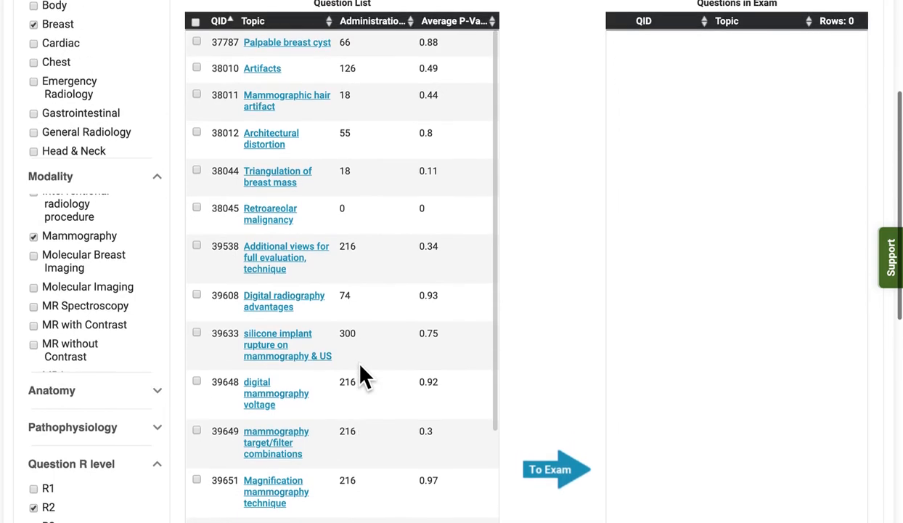
{"action": "scroll", "coordinate": [360, 367], "scroll_direction": "up", "scroll_amount": 2}
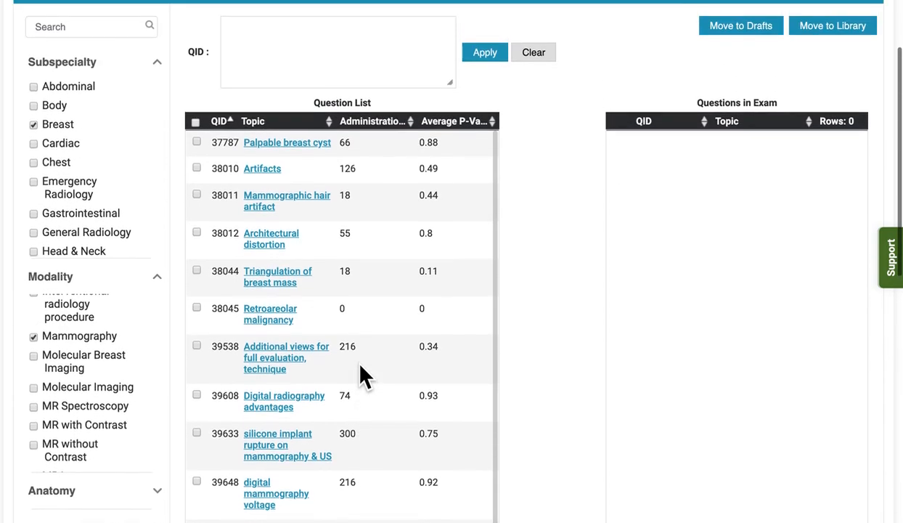
{"action": "scroll", "coordinate": [361, 373], "scroll_direction": "down", "scroll_amount": 5}
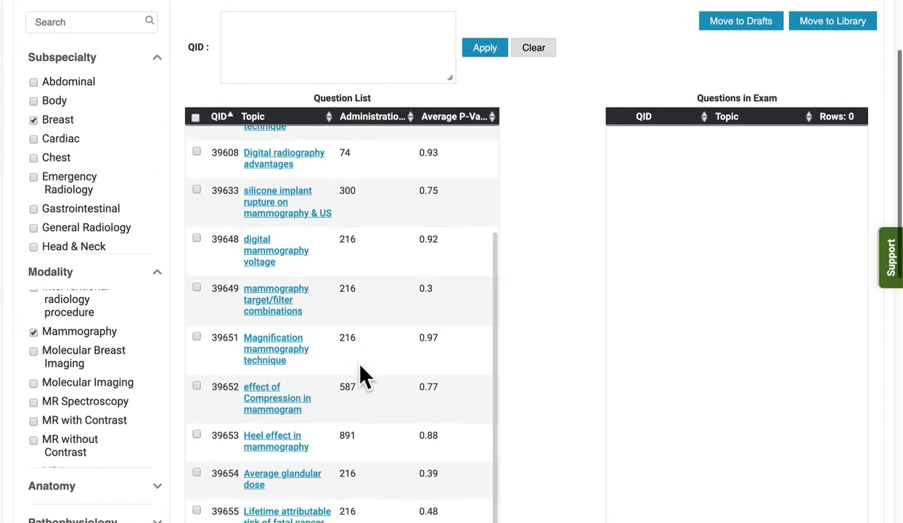
{"action": "scroll", "coordinate": [361, 367], "scroll_direction": "up", "scroll_amount": 4}
{"action": "scroll", "coordinate": [359, 365], "scroll_direction": "up", "scroll_amount": 3}
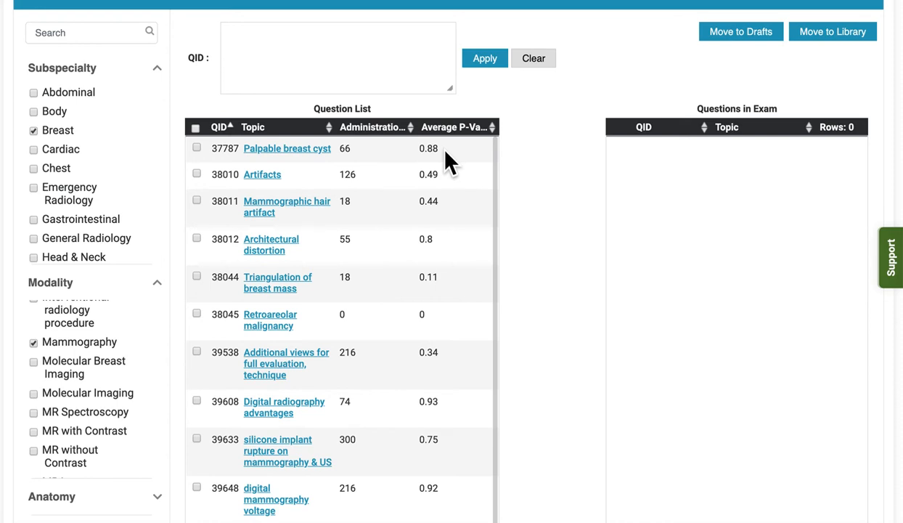
{"action": "scroll", "coordinate": [451, 274], "scroll_direction": "down", "scroll_amount": 3}
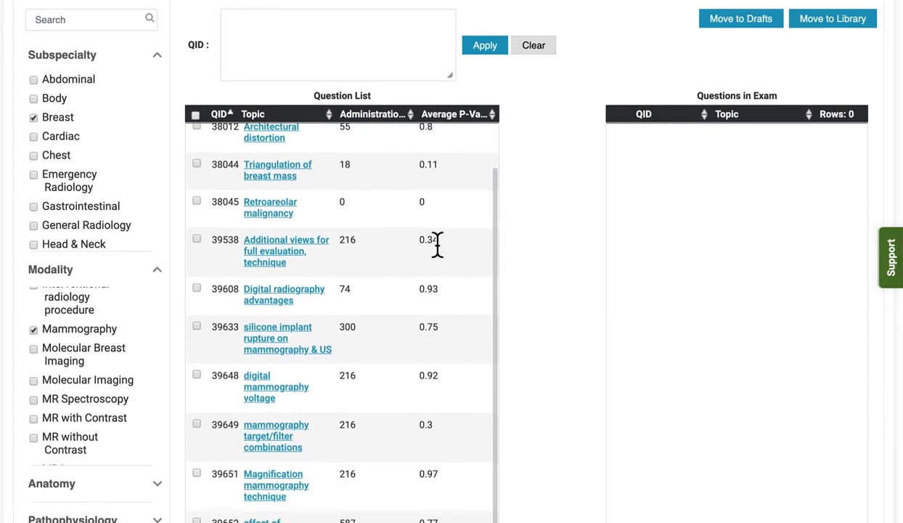
{"action": "scroll", "coordinate": [439, 254], "scroll_direction": "down", "scroll_amount": 3}
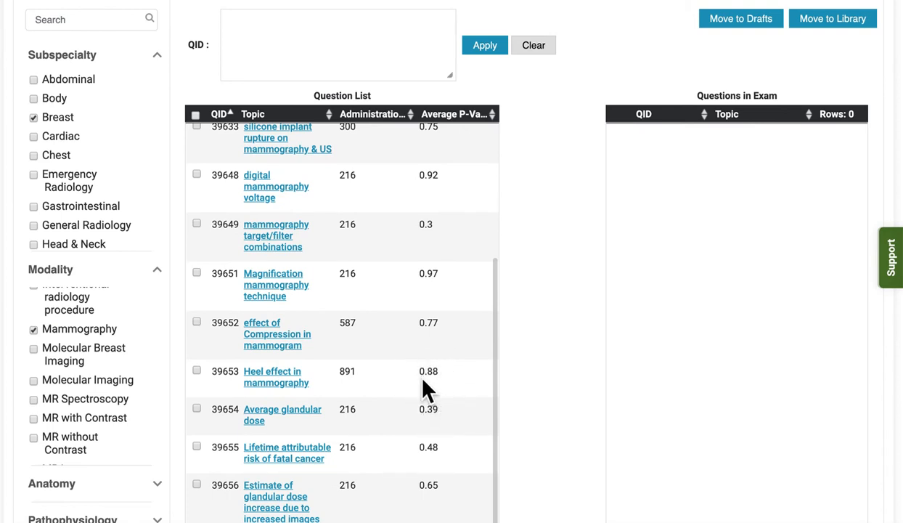
{"action": "scroll", "coordinate": [442, 376], "scroll_direction": "down", "scroll_amount": 1}
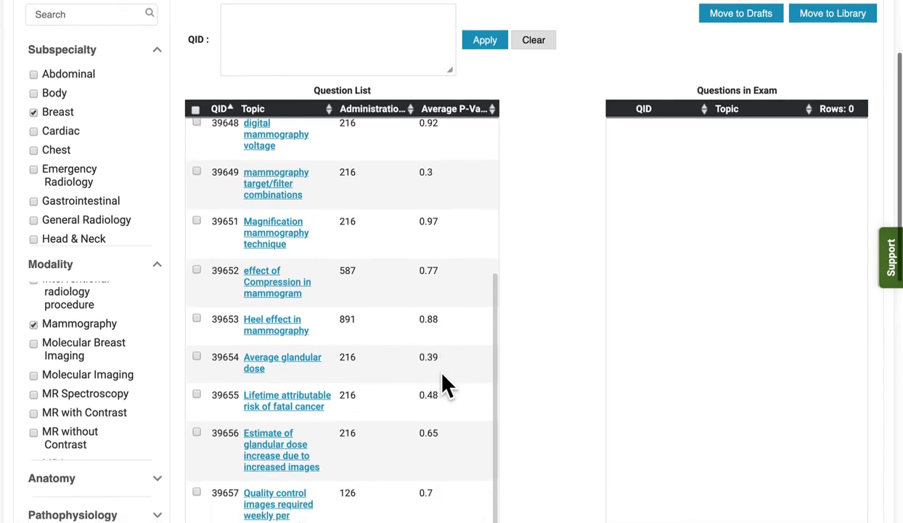
{"action": "scroll", "coordinate": [428, 428], "scroll_direction": "down", "scroll_amount": 3}
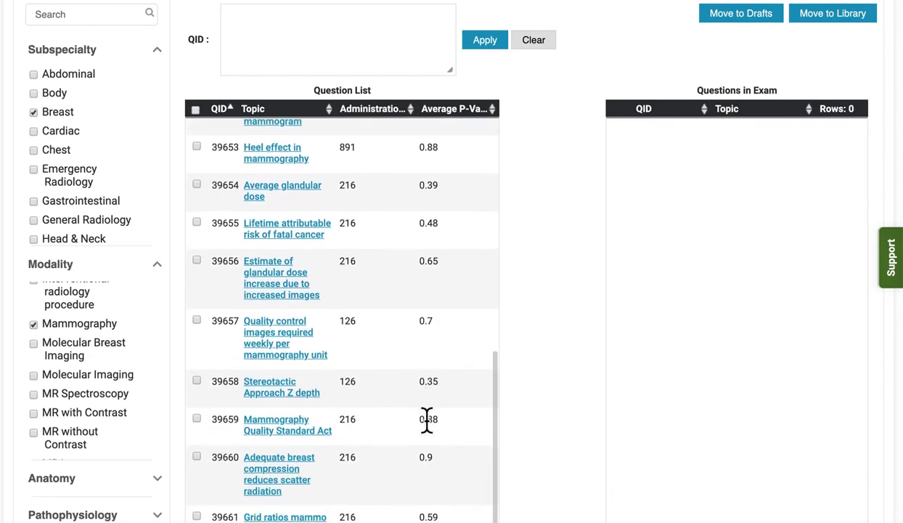
{"action": "scroll", "coordinate": [428, 431], "scroll_direction": "up", "scroll_amount": 1}
{"action": "scroll", "coordinate": [428, 432], "scroll_direction": "down", "scroll_amount": 1}
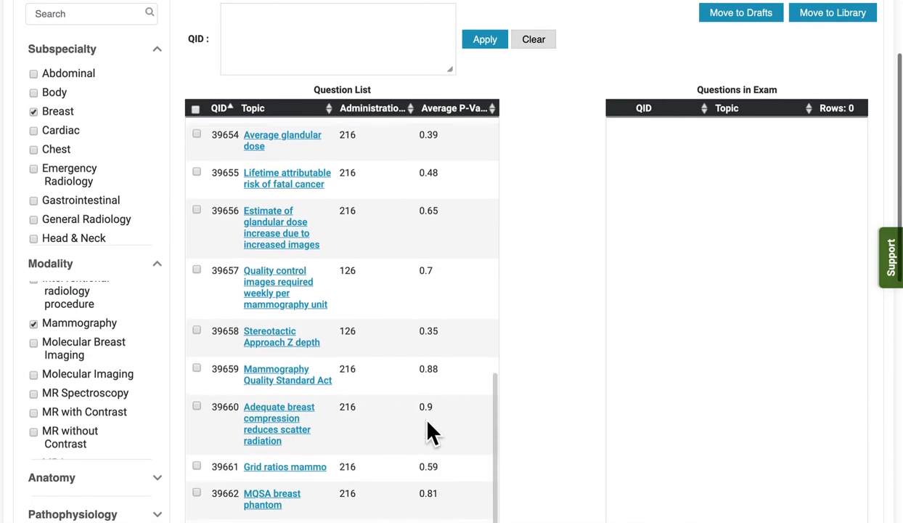
{"action": "scroll", "coordinate": [428, 432], "scroll_direction": "up", "scroll_amount": 6}
{"action": "scroll", "coordinate": [429, 432], "scroll_direction": "up", "scroll_amount": 5}
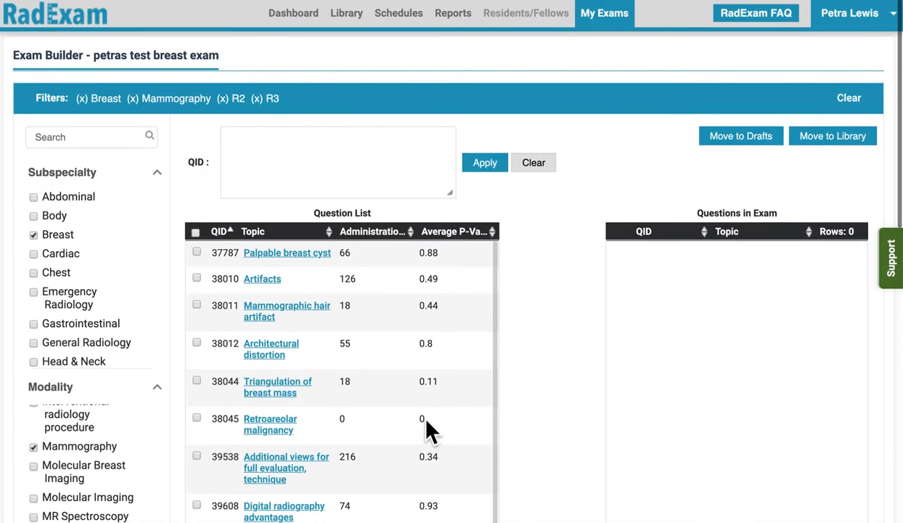
{"action": "left_click", "coordinate": [293, 253]}
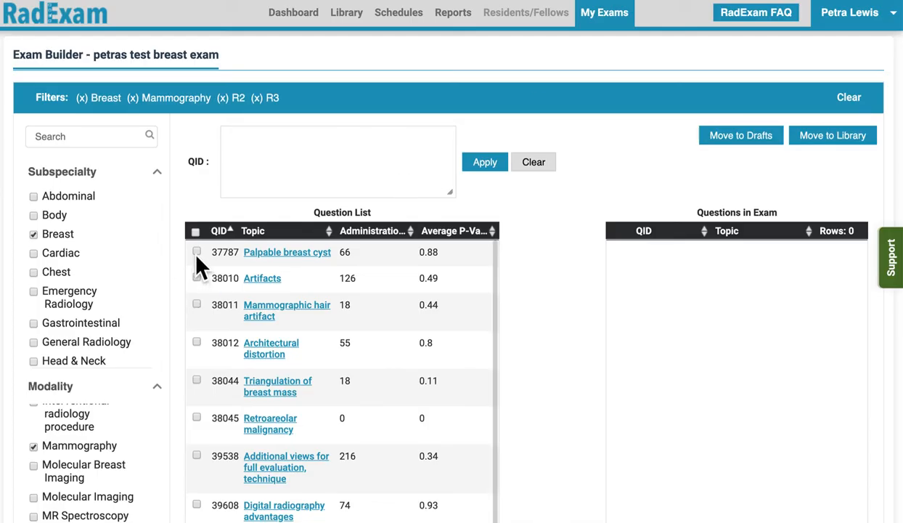
Add the "Palpable breast cyst" question, QID 37787, to the exam
{"action": "left_click", "coordinate": [196, 252]}
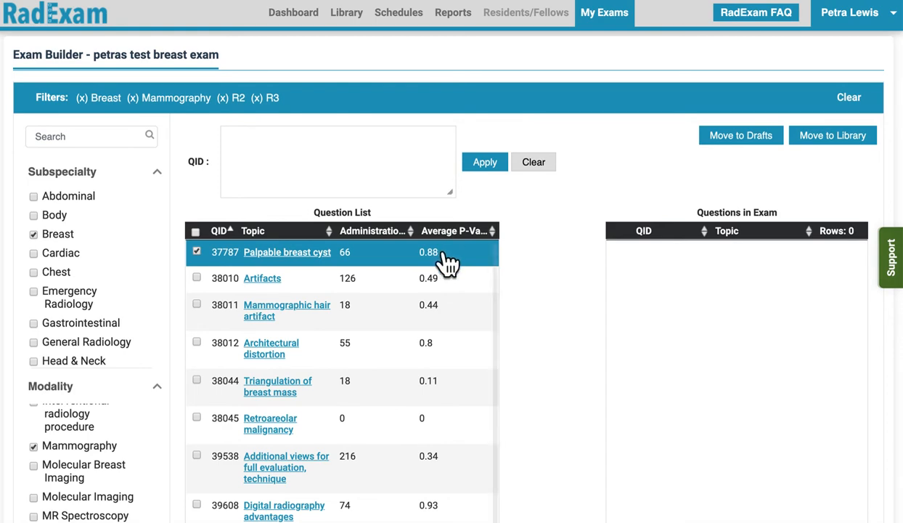
{"action": "scroll", "coordinate": [610, 272], "scroll_direction": "down", "scroll_amount": 5}
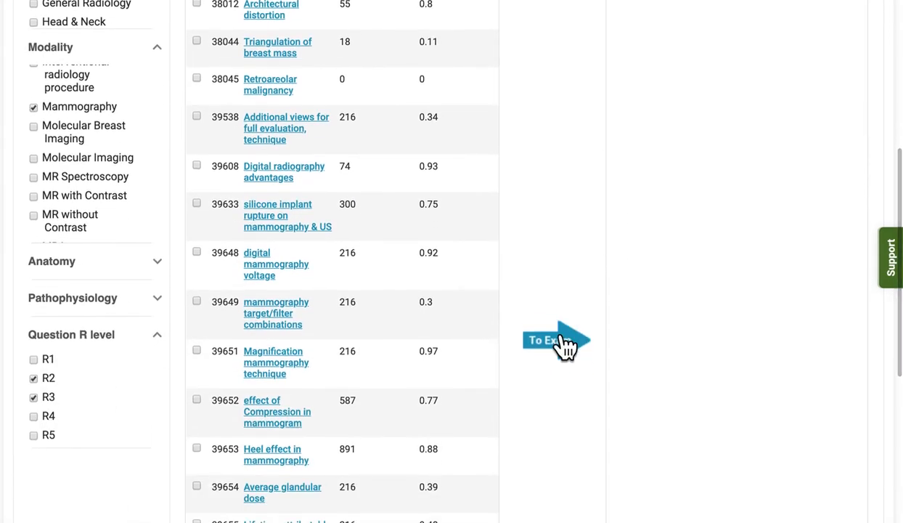
{"action": "left_click", "coordinate": [557, 341]}
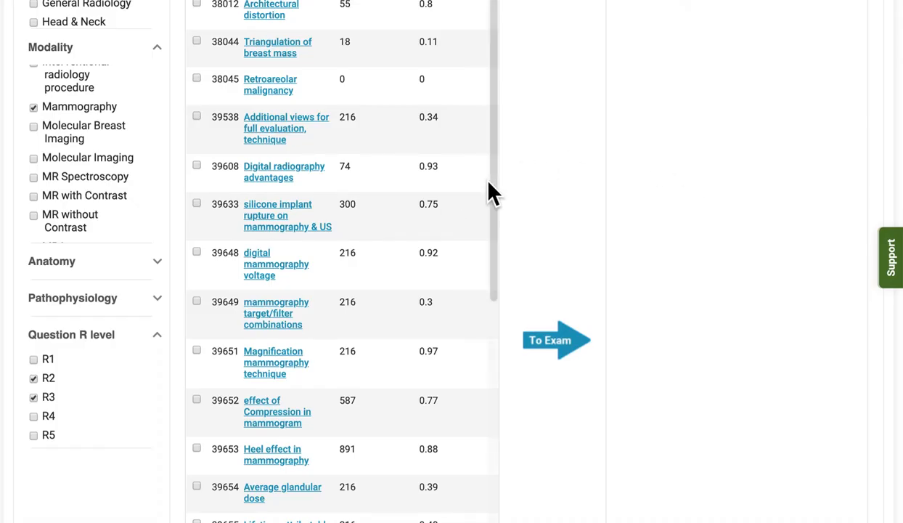
Add the questions with QIDs 38044, 39538, 39608, 39633 and 39648 to the exam as one batch
{"action": "scroll", "coordinate": [492, 192], "scroll_direction": "up", "scroll_amount": 3}
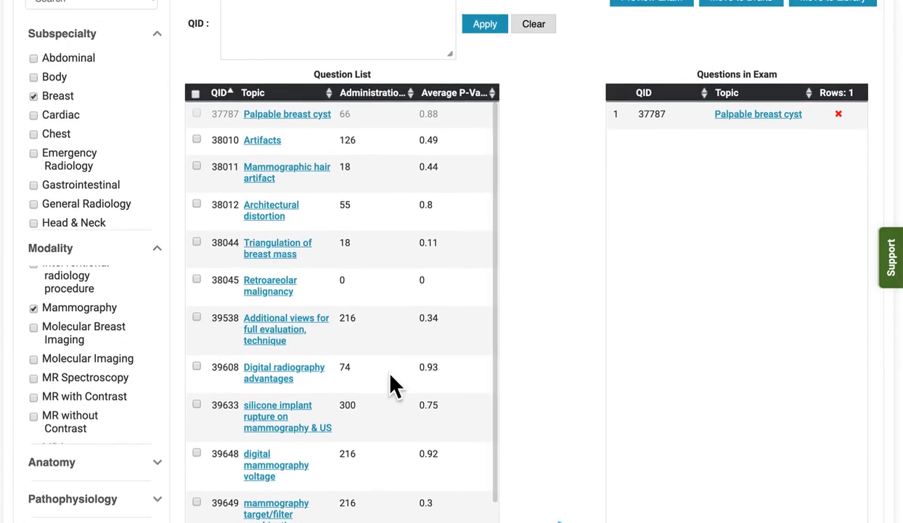
{"action": "left_click", "coordinate": [196, 242]}
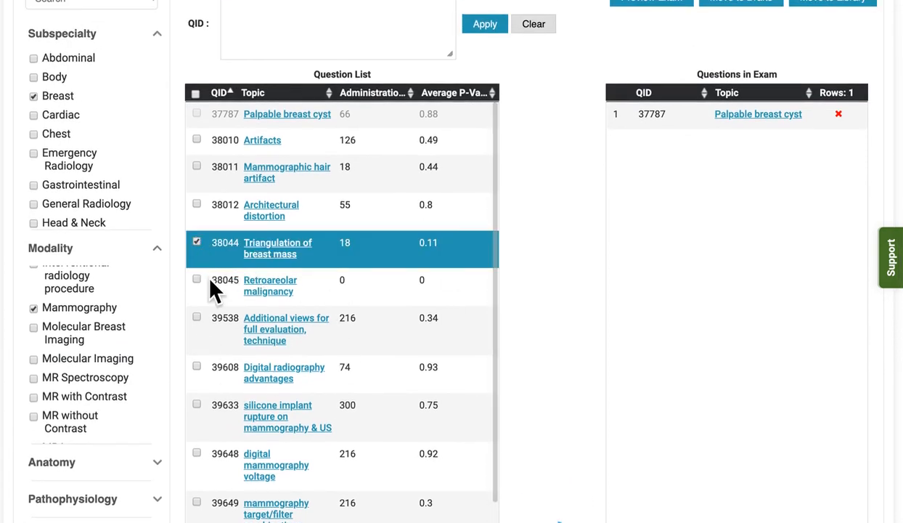
{"action": "left_click", "coordinate": [196, 320]}
{"action": "left_click", "coordinate": [197, 369]}
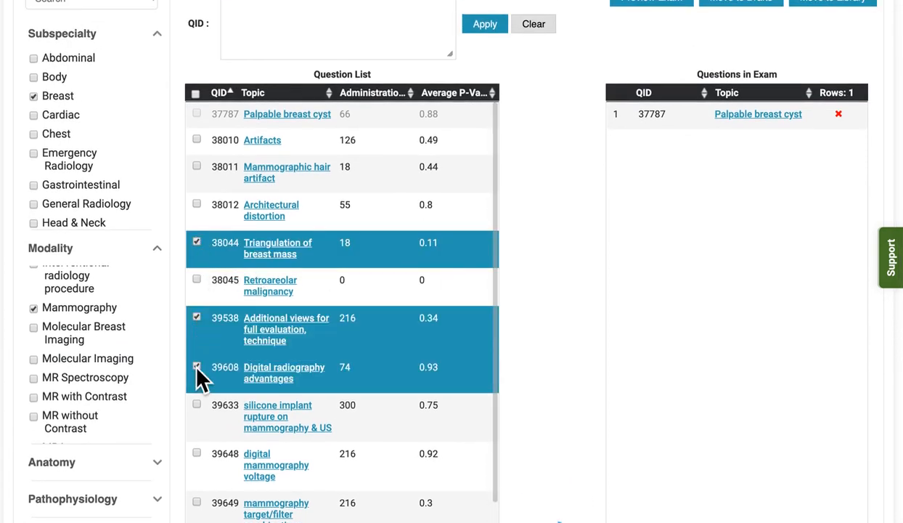
{"action": "left_click", "coordinate": [197, 405]}
{"action": "left_click", "coordinate": [196, 453]}
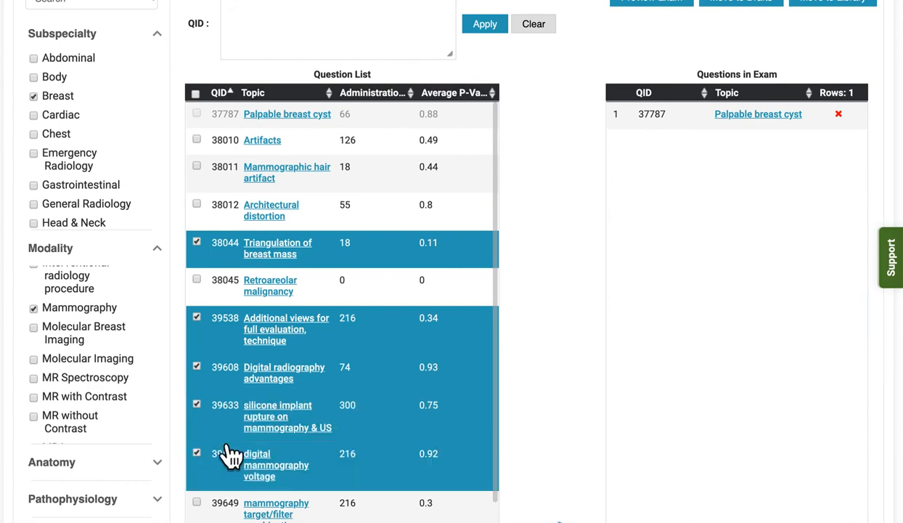
{"action": "scroll", "coordinate": [363, 401], "scroll_direction": "down", "scroll_amount": 2}
{"action": "scroll", "coordinate": [573, 391], "scroll_direction": "down", "scroll_amount": 1}
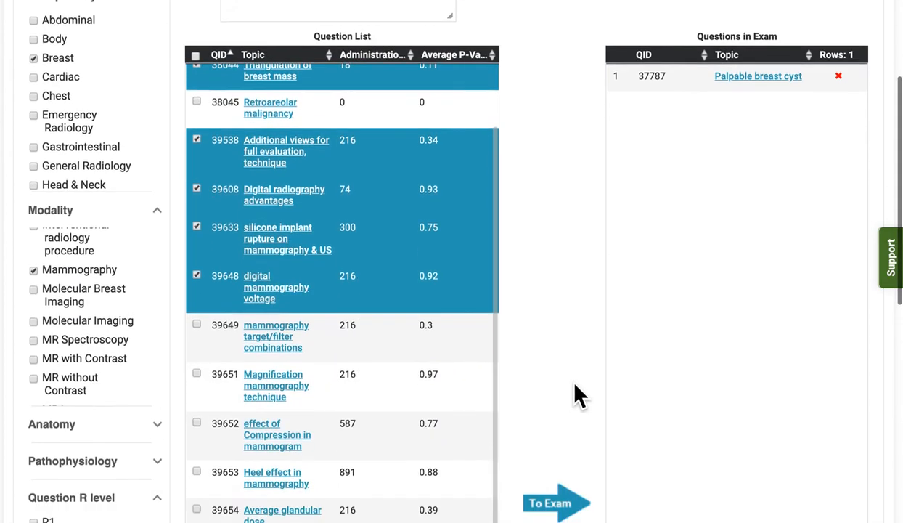
{"action": "scroll", "coordinate": [577, 395], "scroll_direction": "down", "scroll_amount": 2}
{"action": "left_click", "coordinate": [563, 425]}
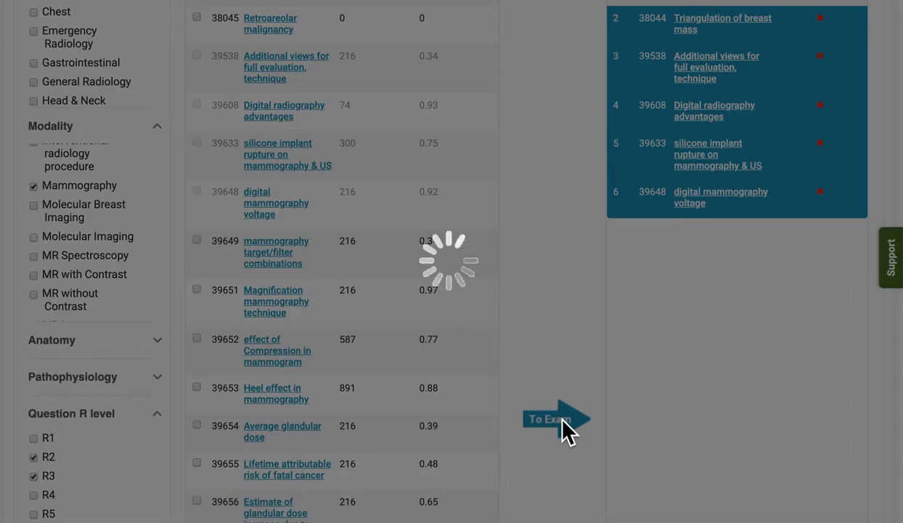
Preview the assembled exam and page forward through its cases to examine the questions and images
{"action": "scroll", "coordinate": [690, 291], "scroll_direction": "up", "scroll_amount": 5}
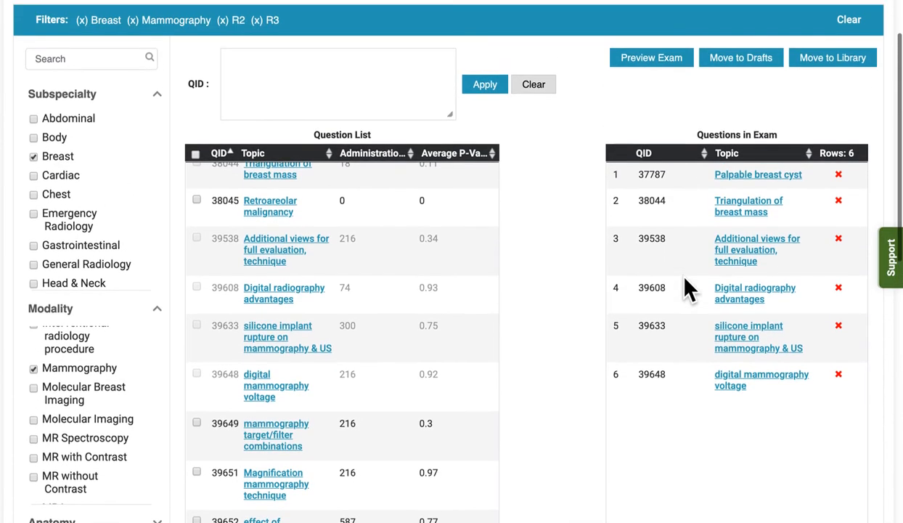
{"action": "left_click", "coordinate": [668, 62]}
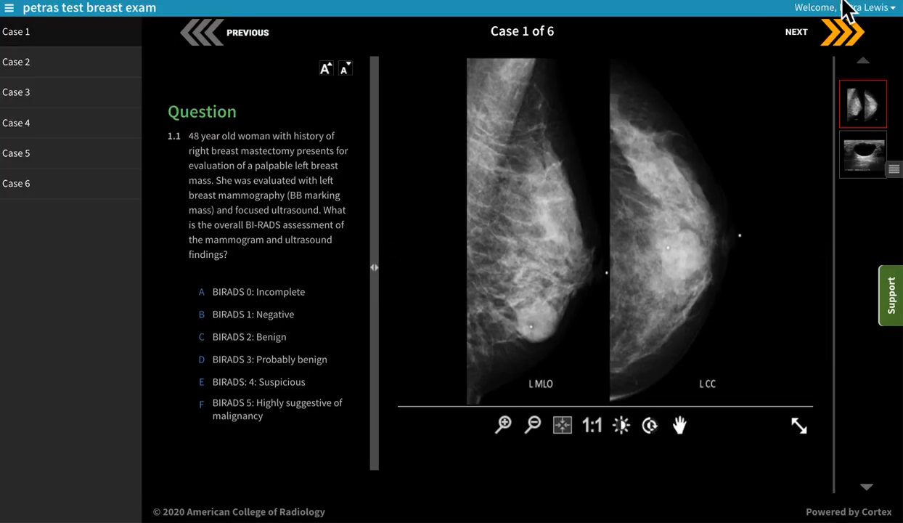
{"action": "left_click", "coordinate": [838, 33]}
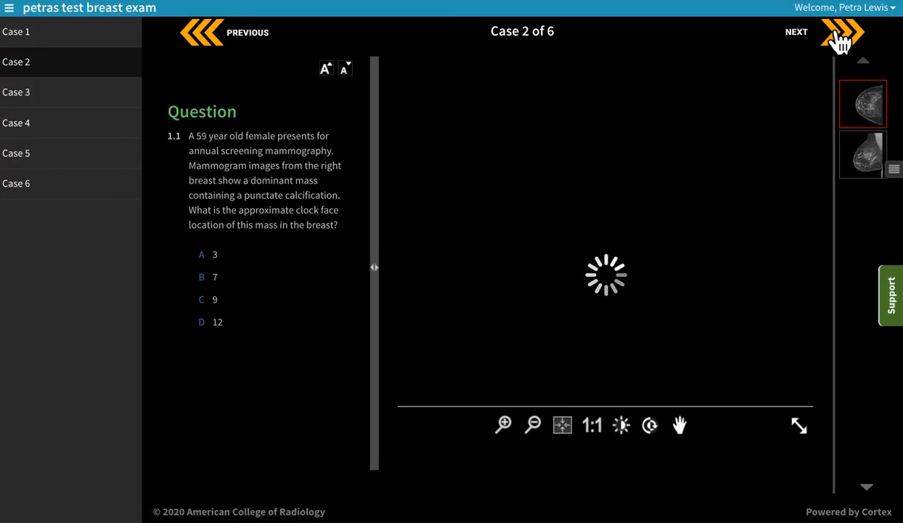
{"action": "left_click", "coordinate": [840, 38]}
{"action": "left_click", "coordinate": [840, 40]}
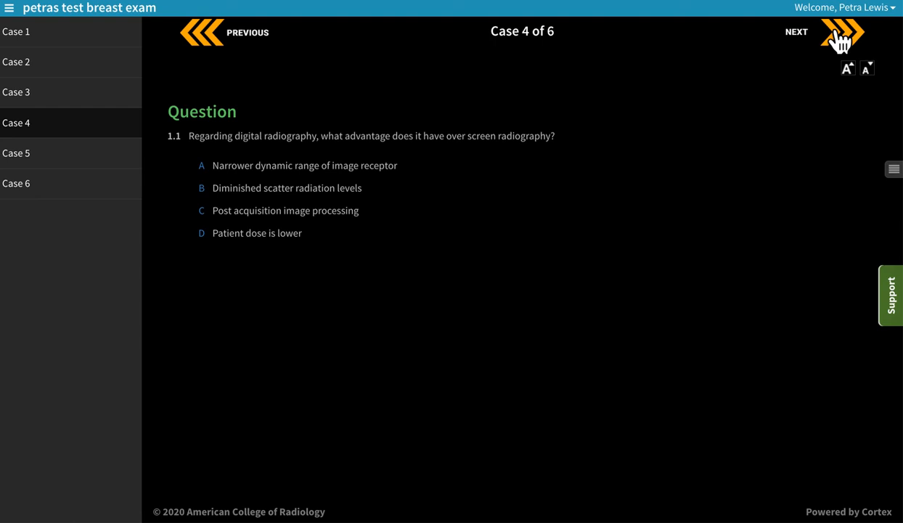
{"action": "left_click", "coordinate": [839, 40]}
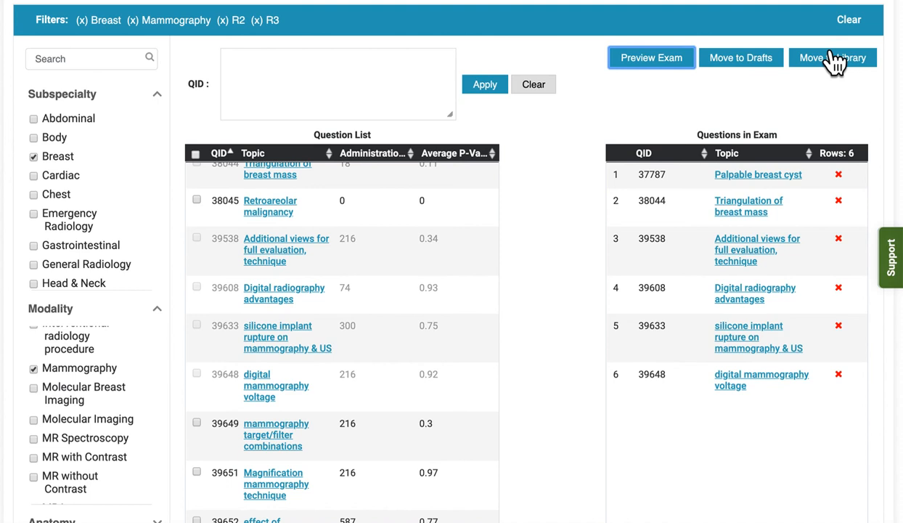
Move the breast exam to the drafts and view the actions available for it in the institutional draft list
{"action": "left_click", "coordinate": [755, 72]}
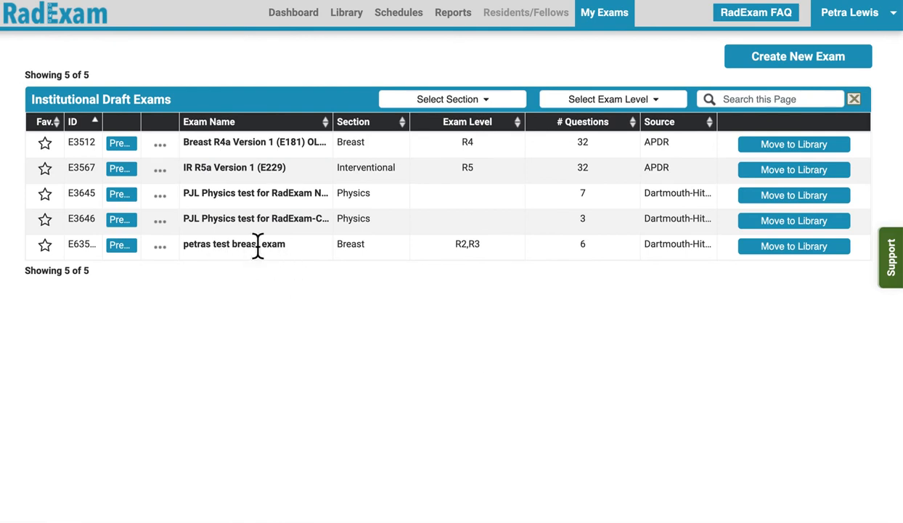
{"action": "left_click", "coordinate": [159, 246]}
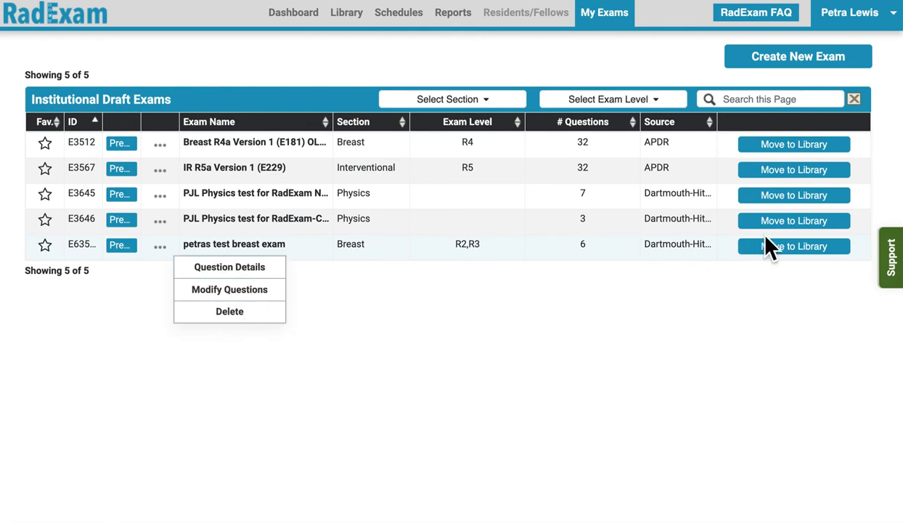
{"action": "left_click", "coordinate": [535, 340]}
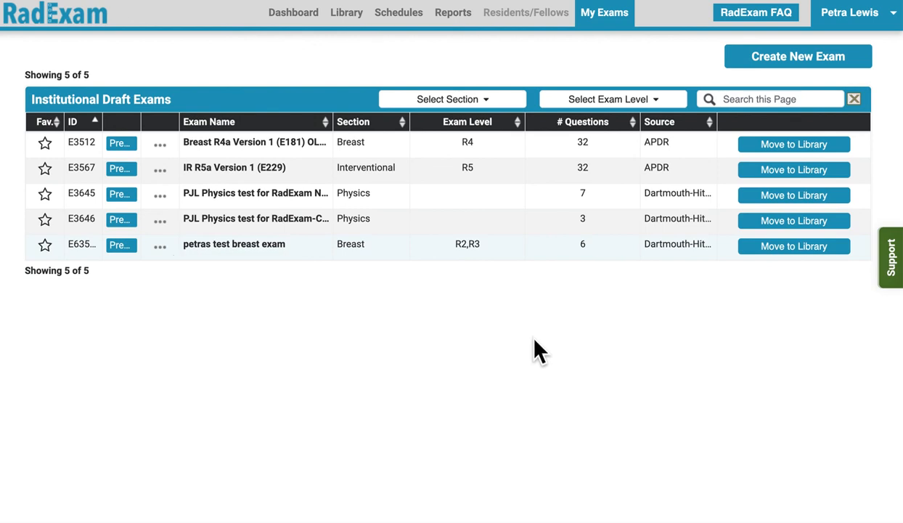